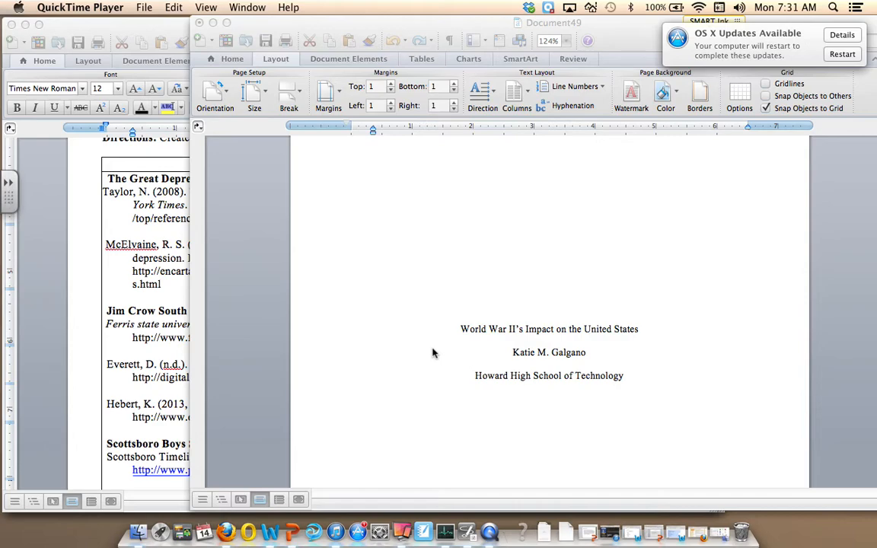
- Look over the title page and the opening paragraph of the essay
scroll(433, 352, up, 3)
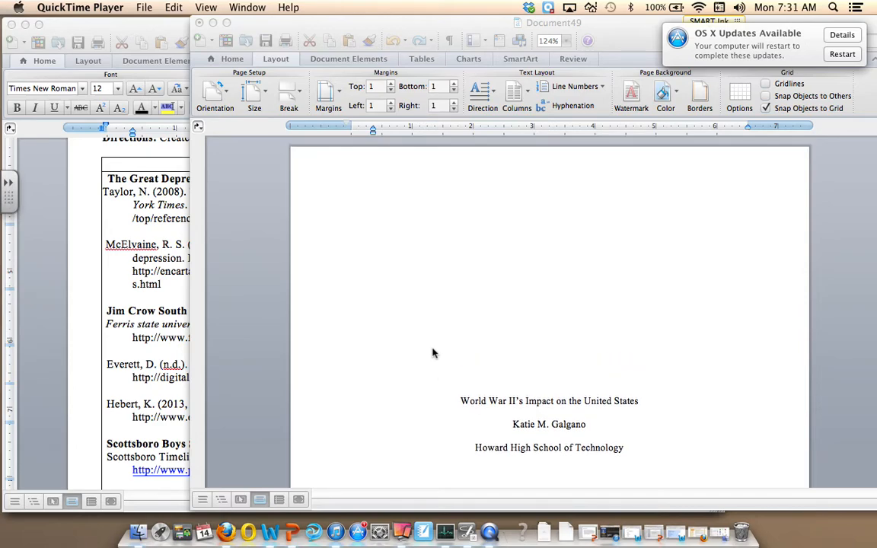
scroll(433, 353, down, 10)
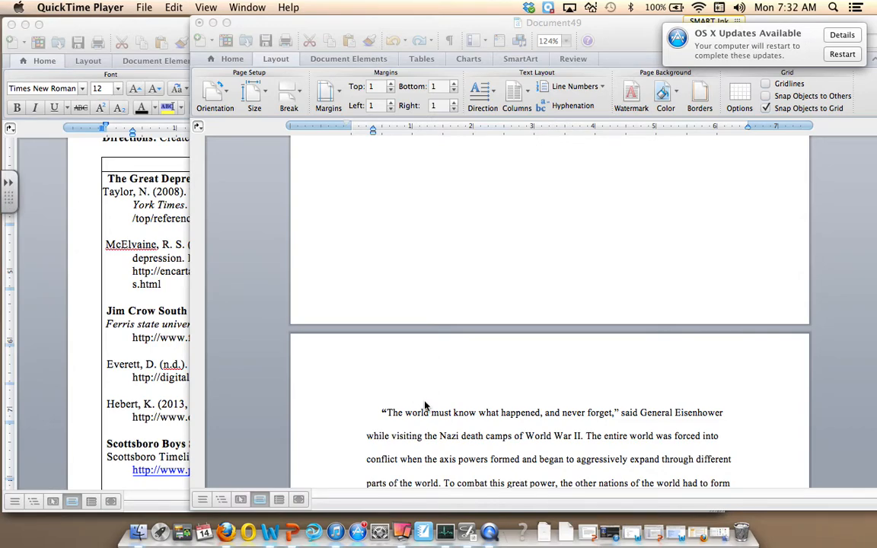
scroll(411, 403, down, 2)
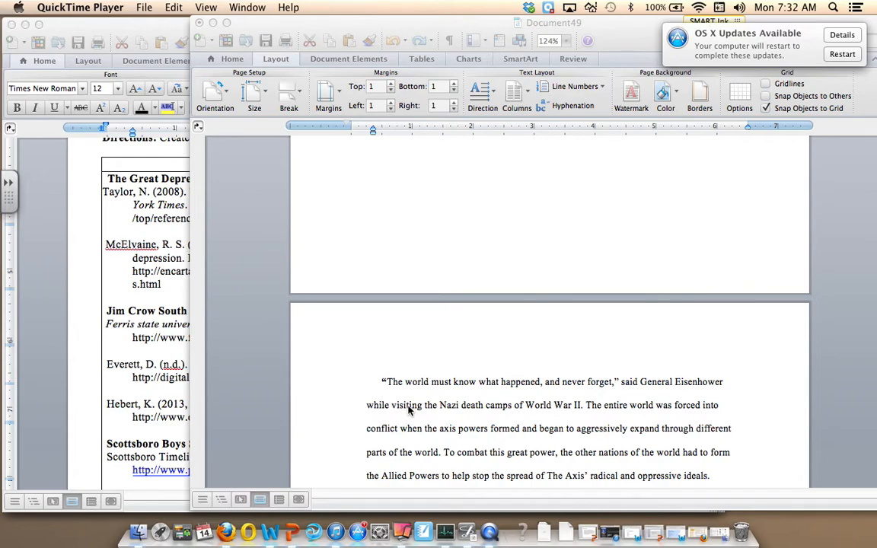
scroll(407, 411, up, 10)
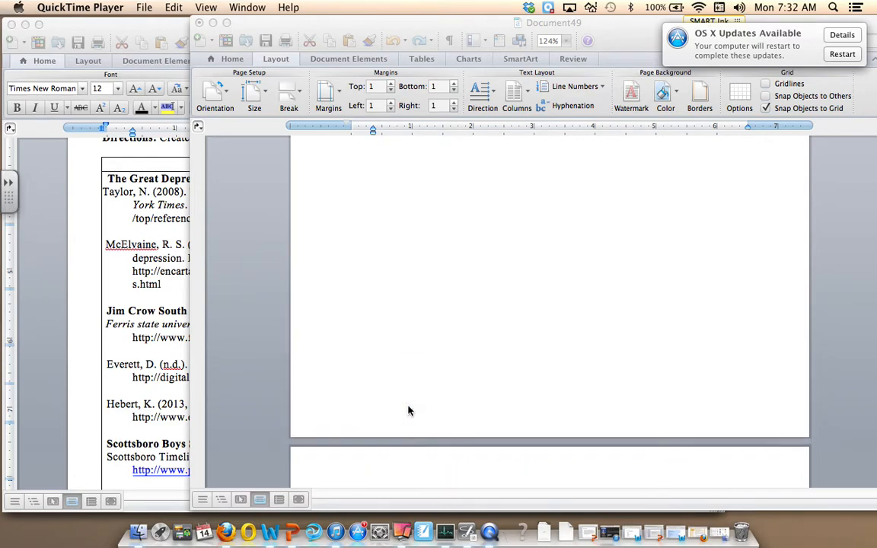
scroll(408, 410, up, 5)
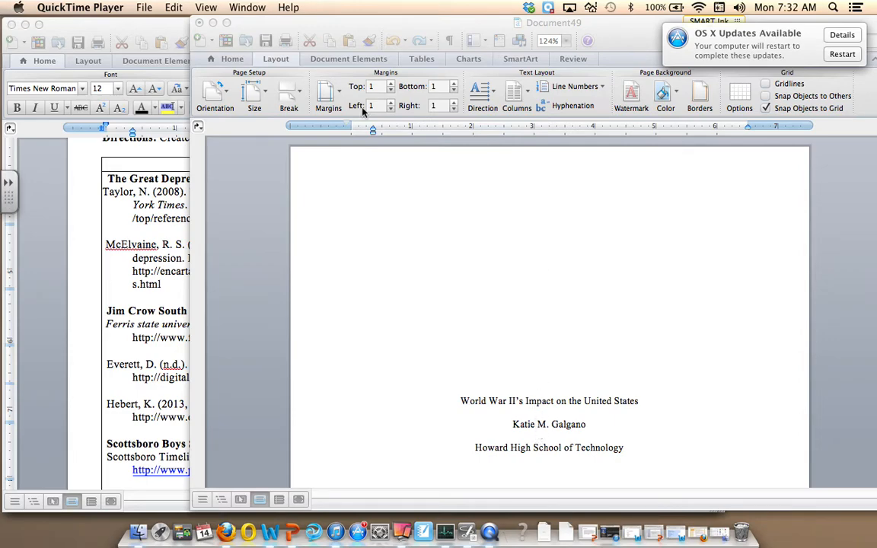
click(236, 61)
click(236, 60)
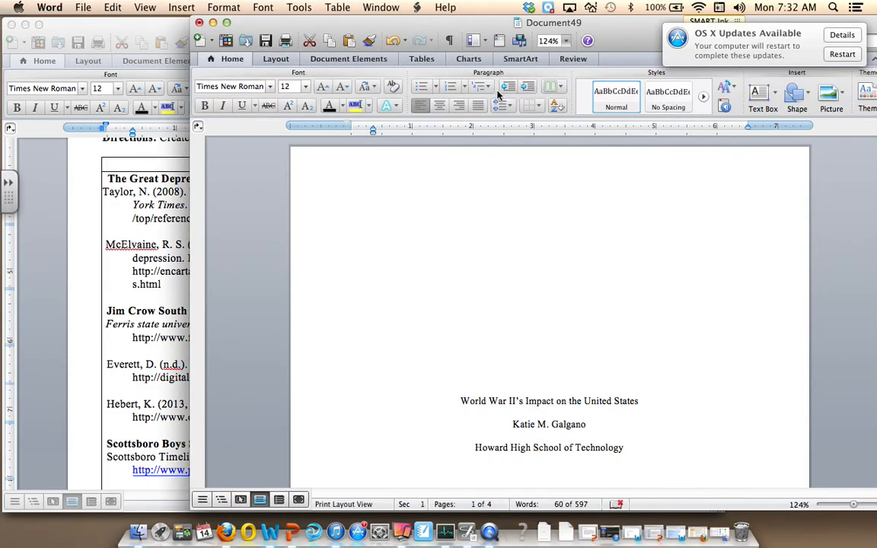
click(440, 107)
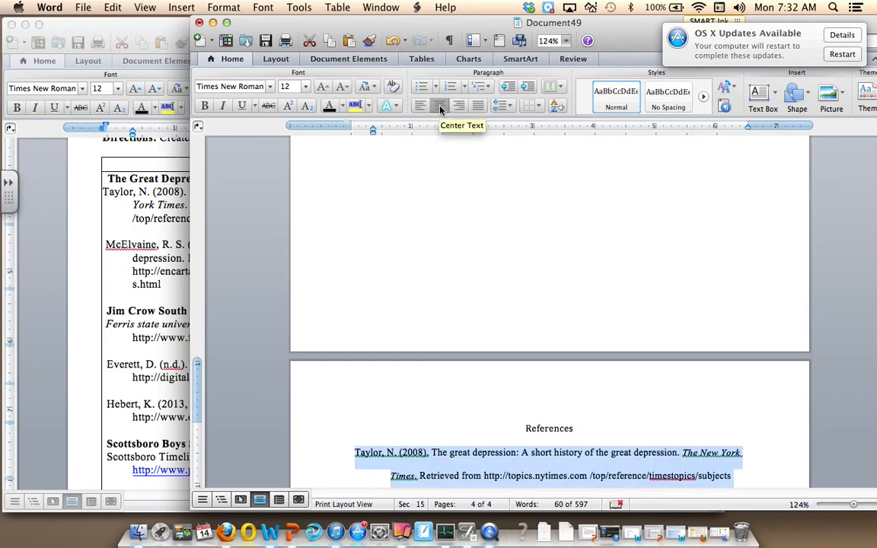
key(super+z)
- Left-align the title, author and school lines on the title page, and center them again
scroll(583, 304, up, 20)
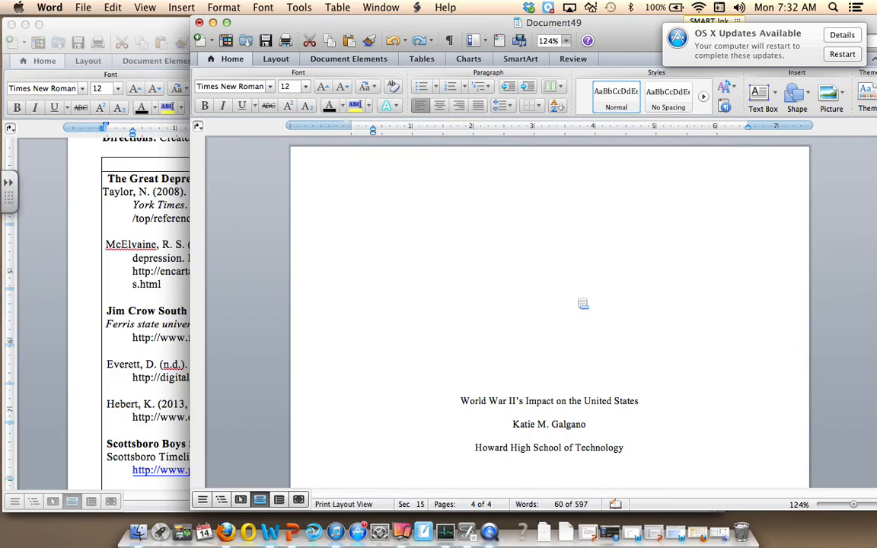
click(527, 401)
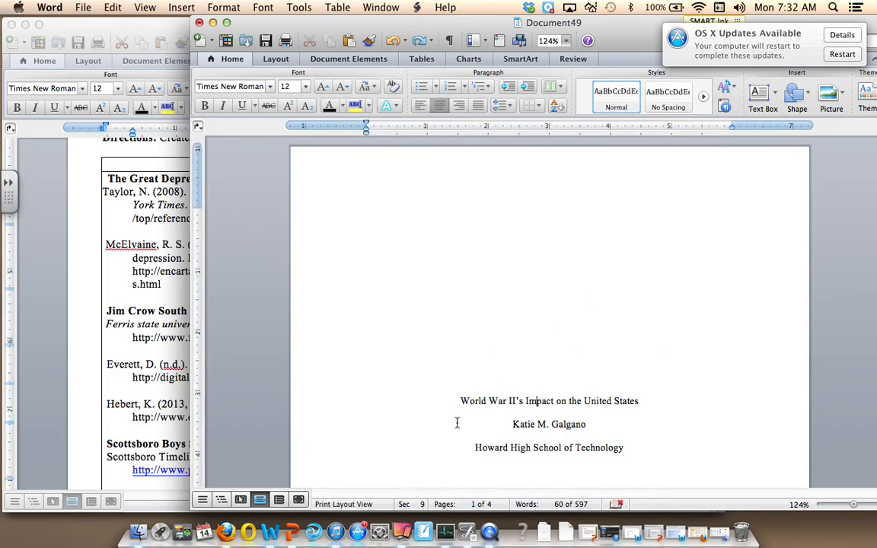
drag(625, 447, 456, 399)
click(420, 108)
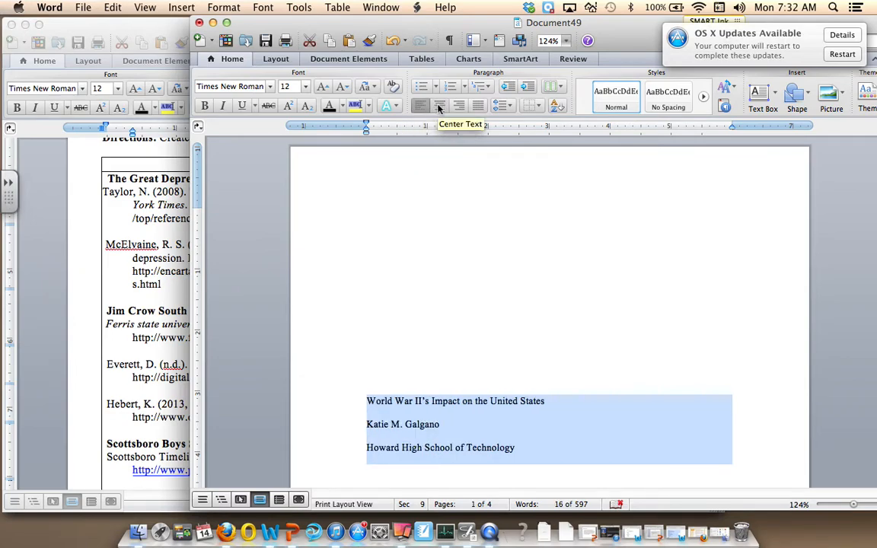
click(439, 107)
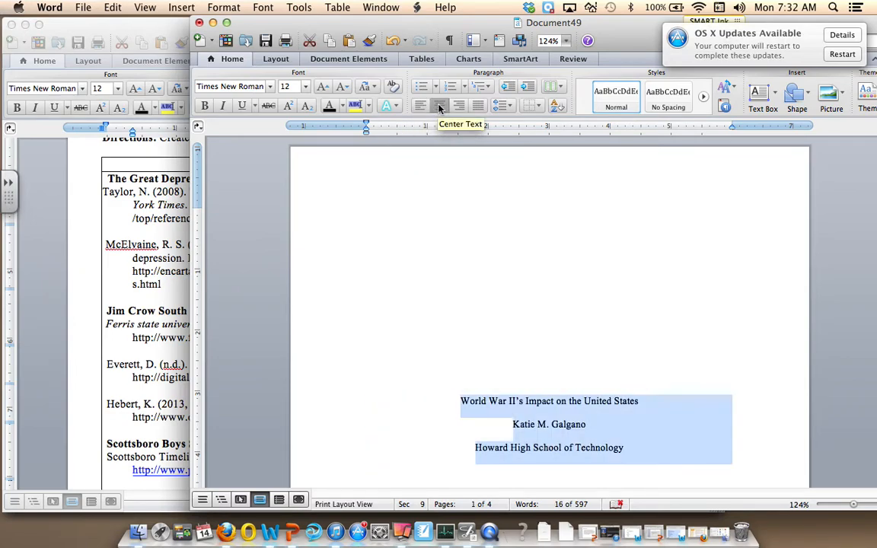
click(620, 357)
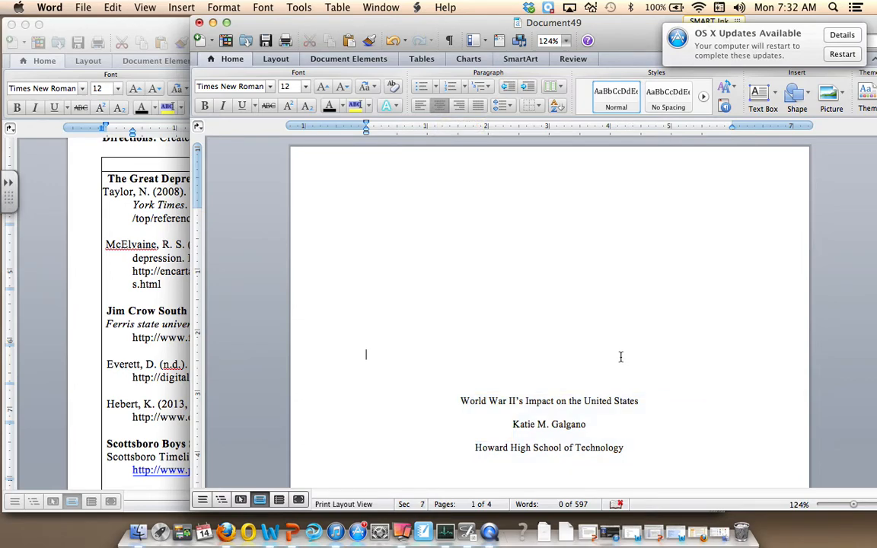
- Highlight the paper's title, the author's name and the school name on the title page one after another
drag(639, 401, 461, 401)
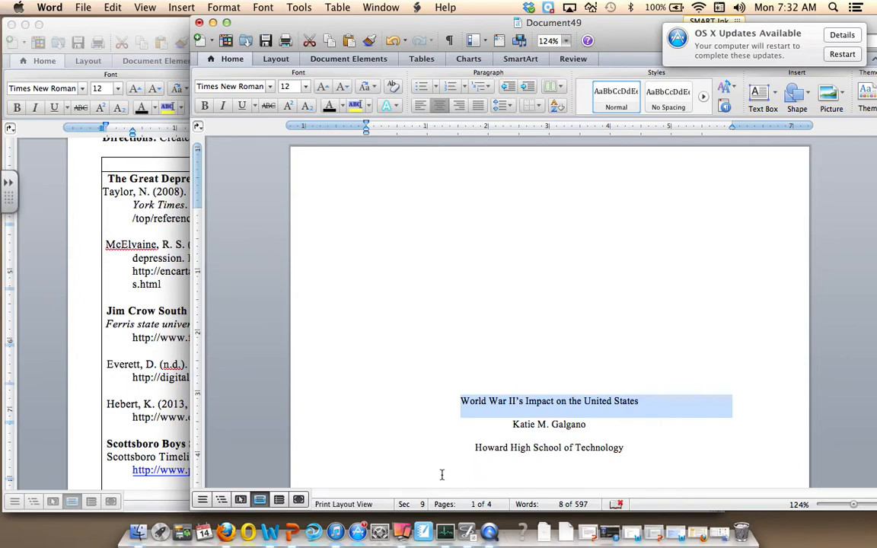
click(459, 415)
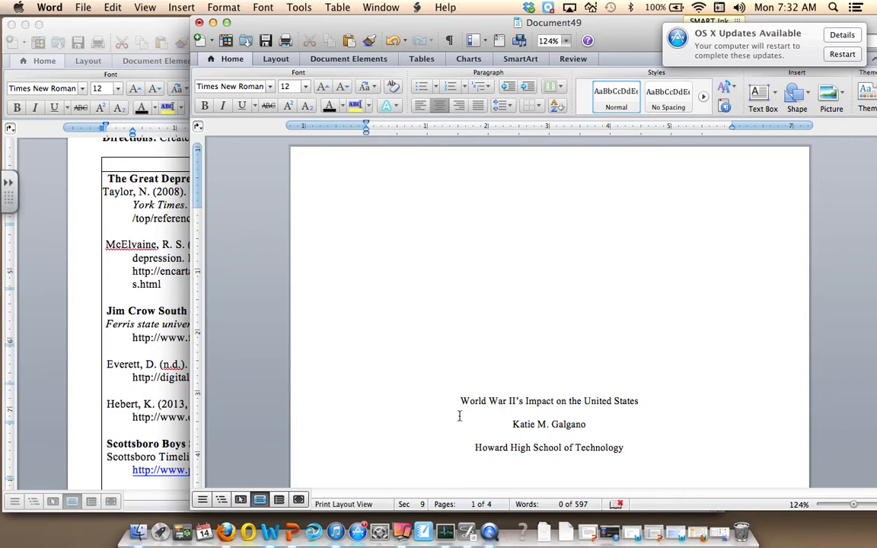
scroll(459, 415, down, 2)
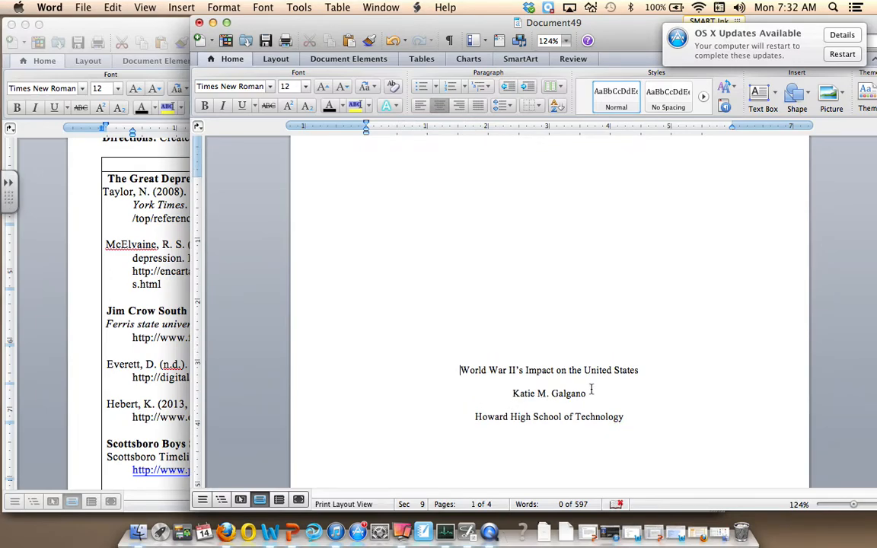
triple_click(515, 396)
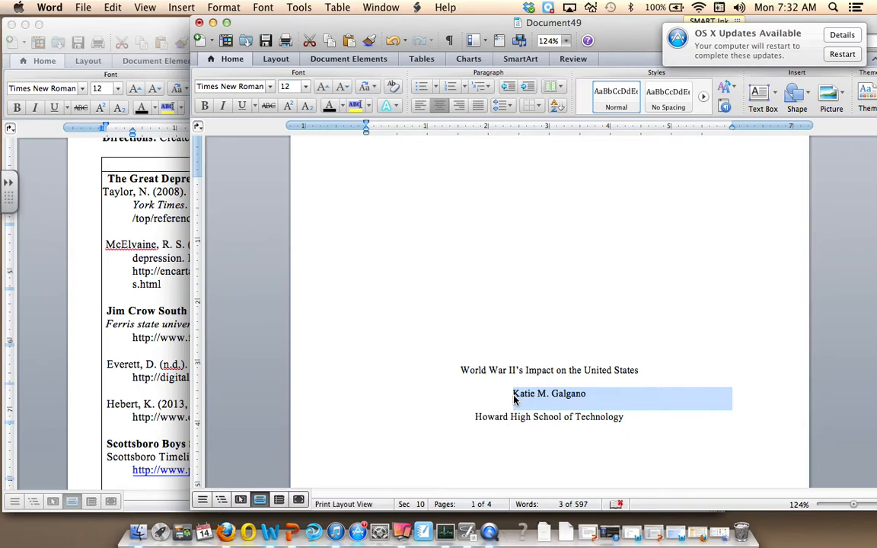
click(556, 407)
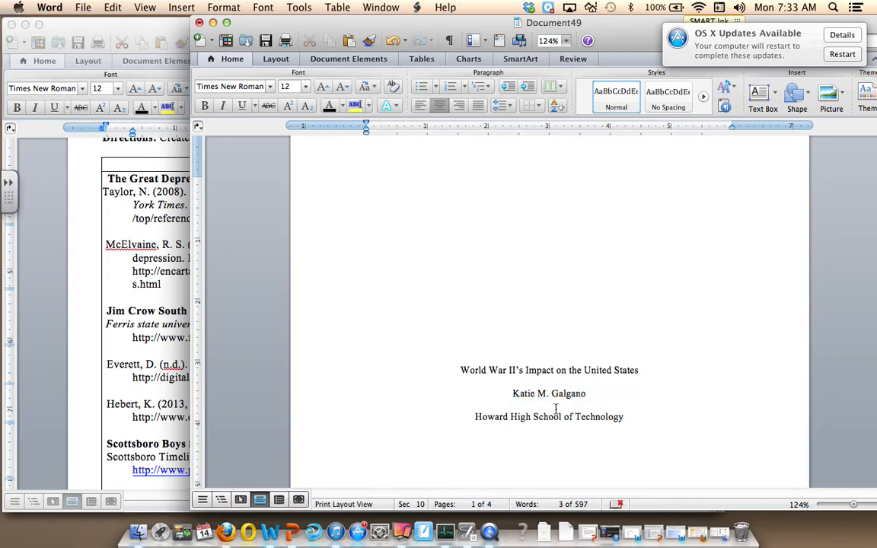
drag(624, 419, 497, 425)
click(497, 425)
- Set the three title page lines to 1.0 line spacing, and return them to 2.0
drag(460, 370, 624, 426)
click(509, 106)
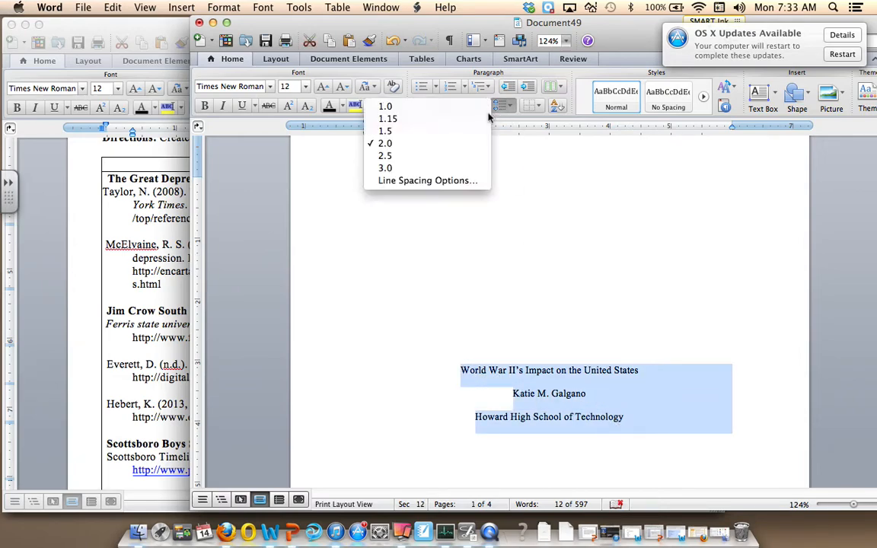
click(462, 107)
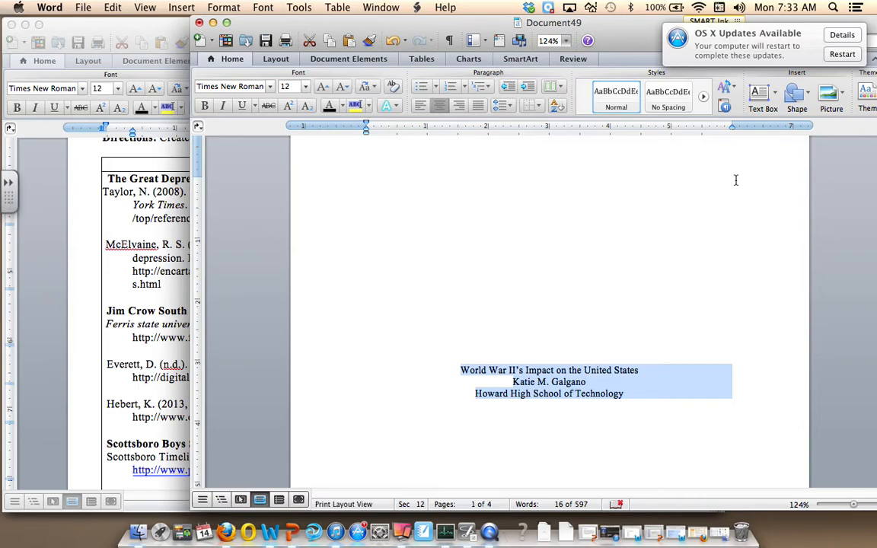
click(504, 105)
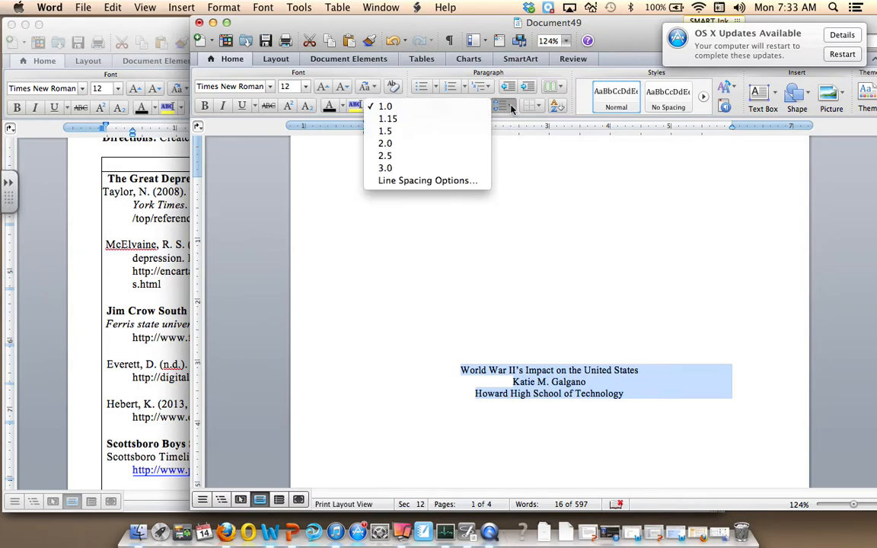
click(446, 143)
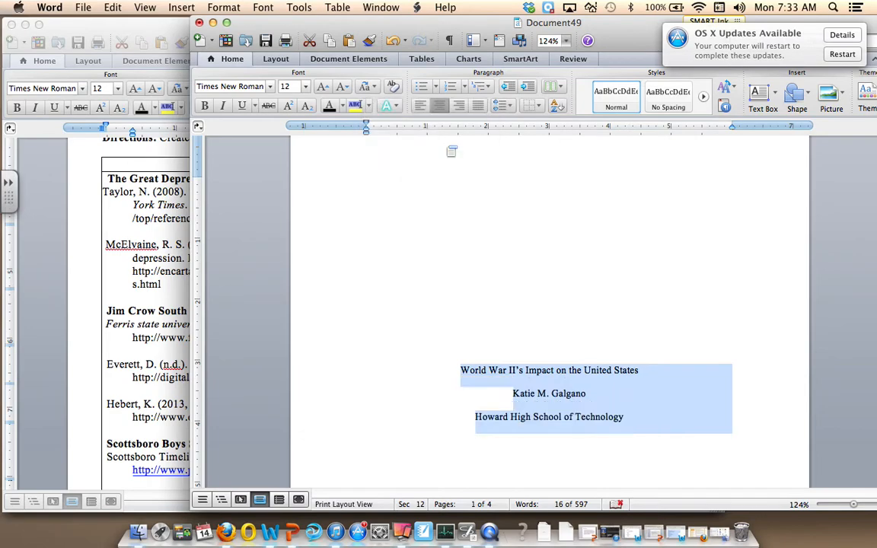
- Examine the essay's References page and the source list under Detailed Citations in Citations.docx
scroll(489, 204, down, 10)
scroll(490, 207, down, 10)
scroll(490, 205, down, 8)
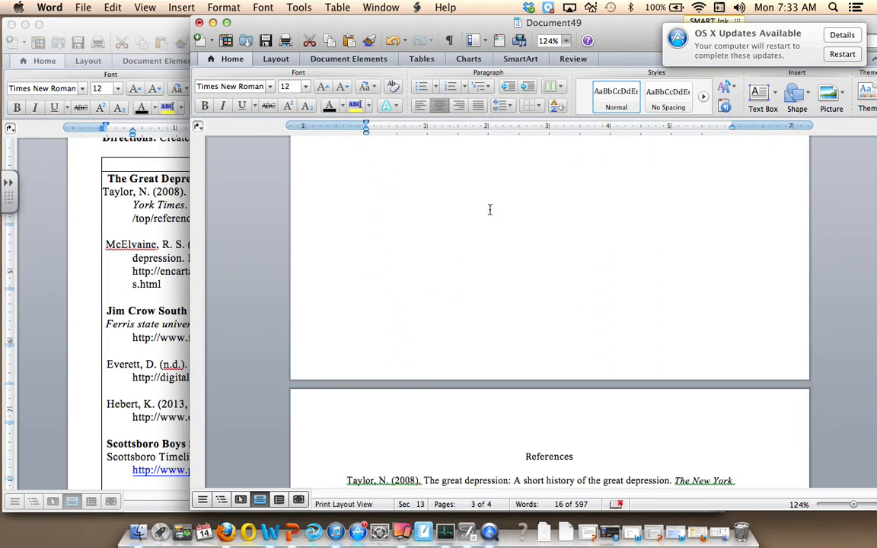
scroll(490, 209, down, 5)
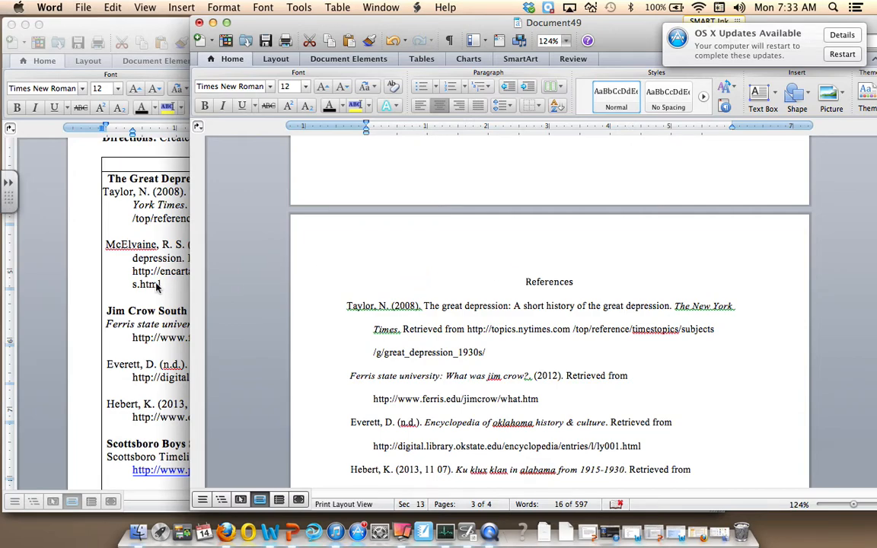
click(123, 277)
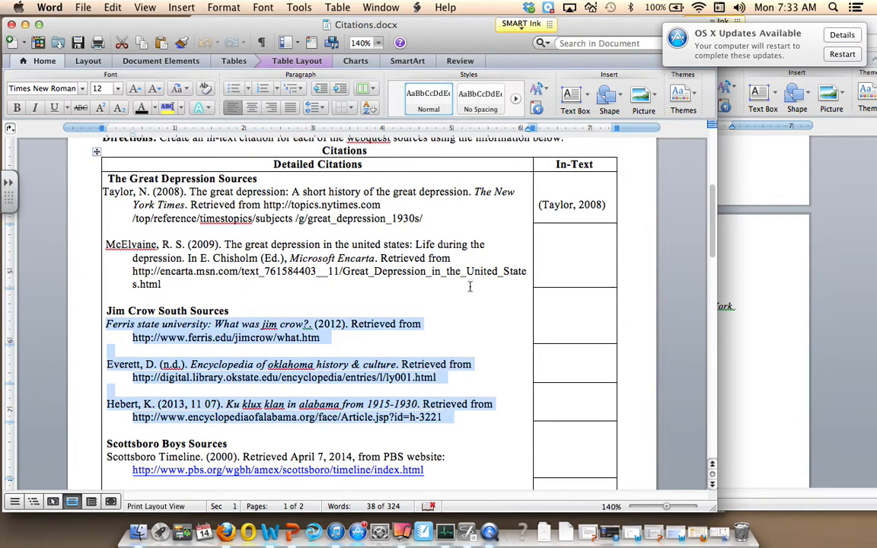
scroll(470, 286, up, 3)
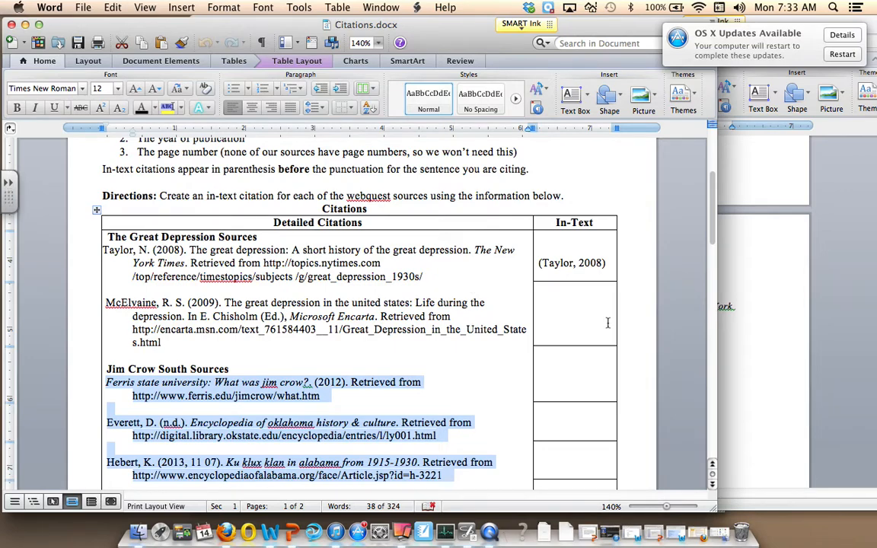
click(262, 237)
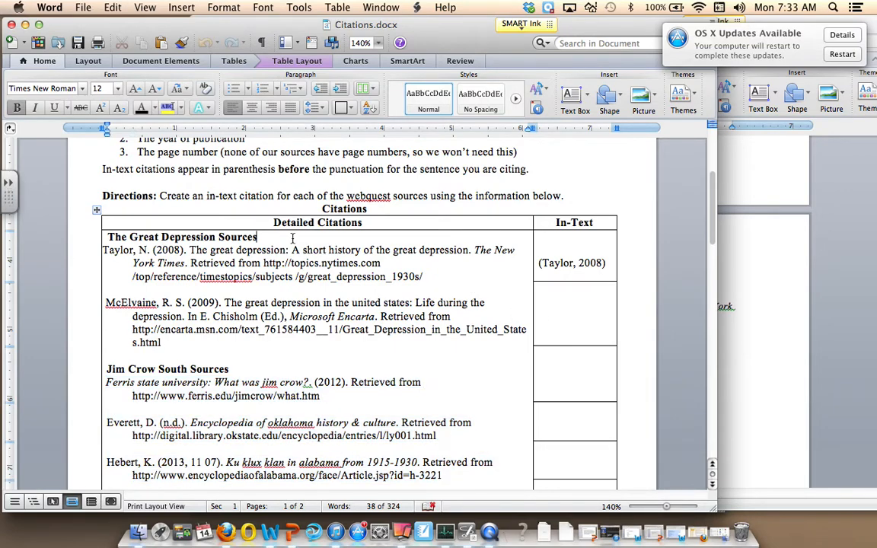
scroll(293, 240, down, 1)
scroll(293, 241, down, 3)
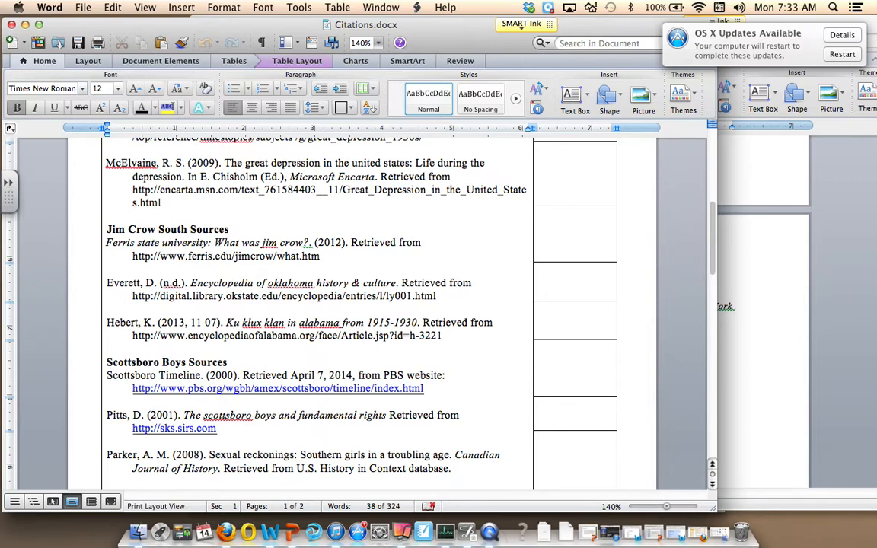
scroll(293, 241, up, 2)
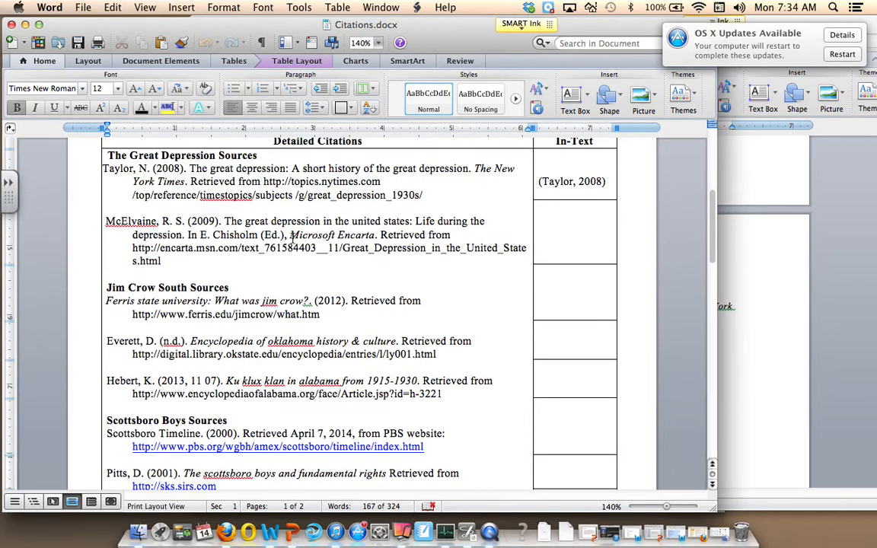
- Back in the essay, highlight the first reference's year and indented lines, and the institution name opening the second reference
click(743, 355)
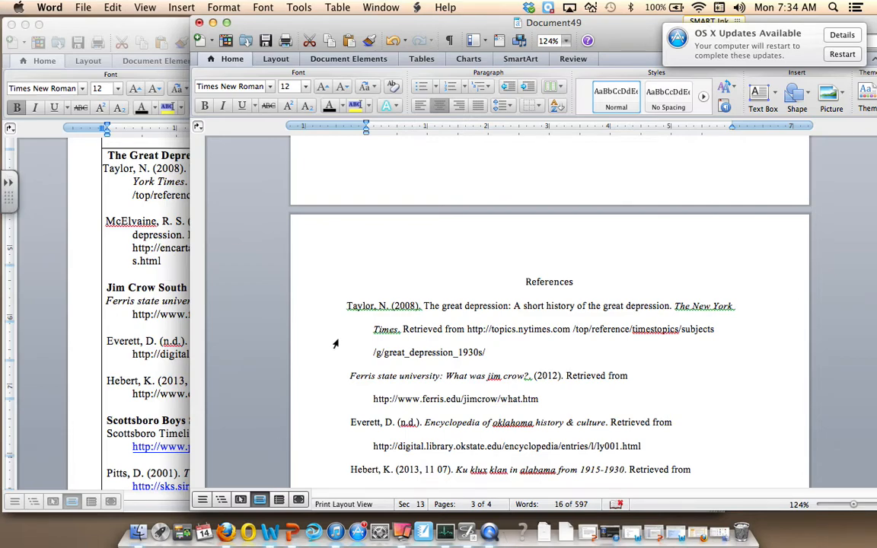
click(360, 307)
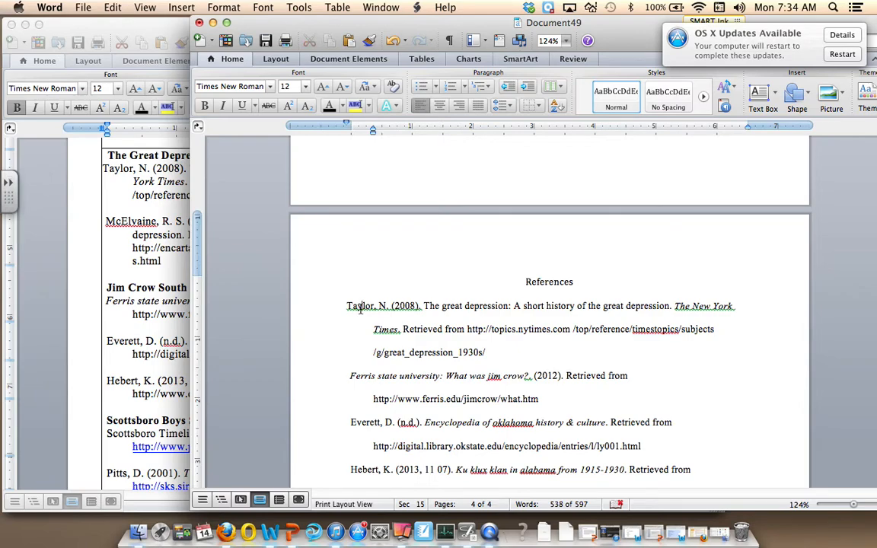
double_click(399, 306)
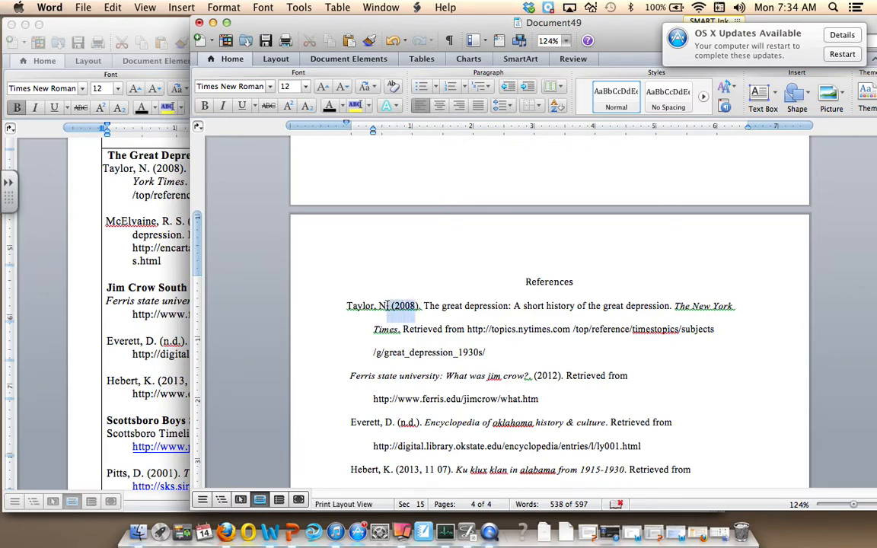
click(516, 336)
click(514, 328)
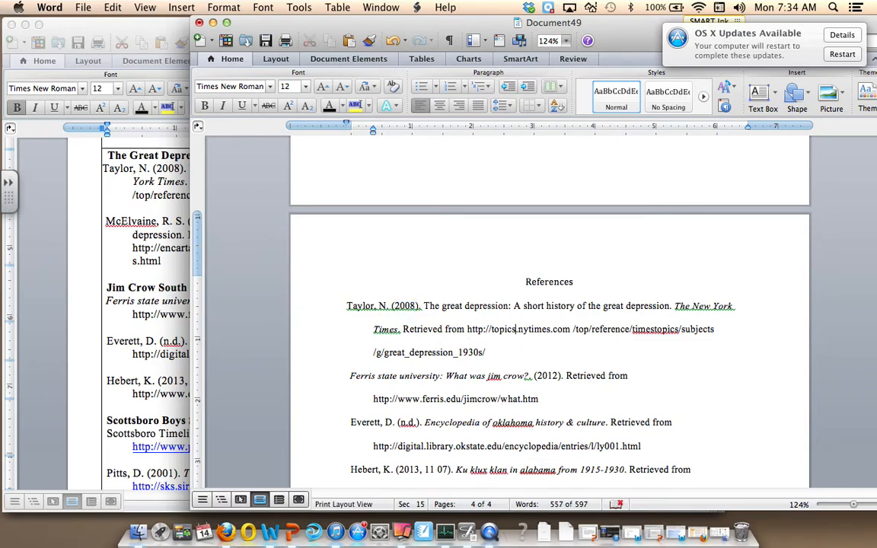
drag(349, 376, 440, 376)
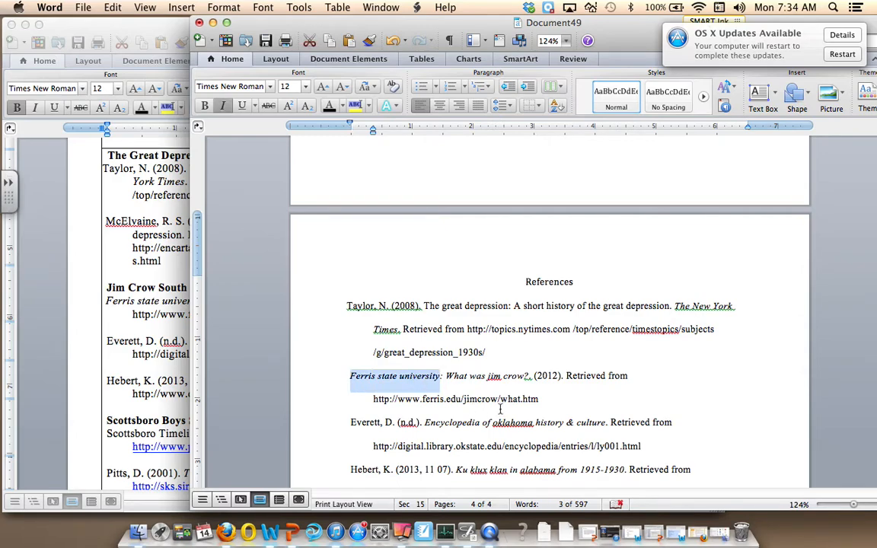
click(536, 378)
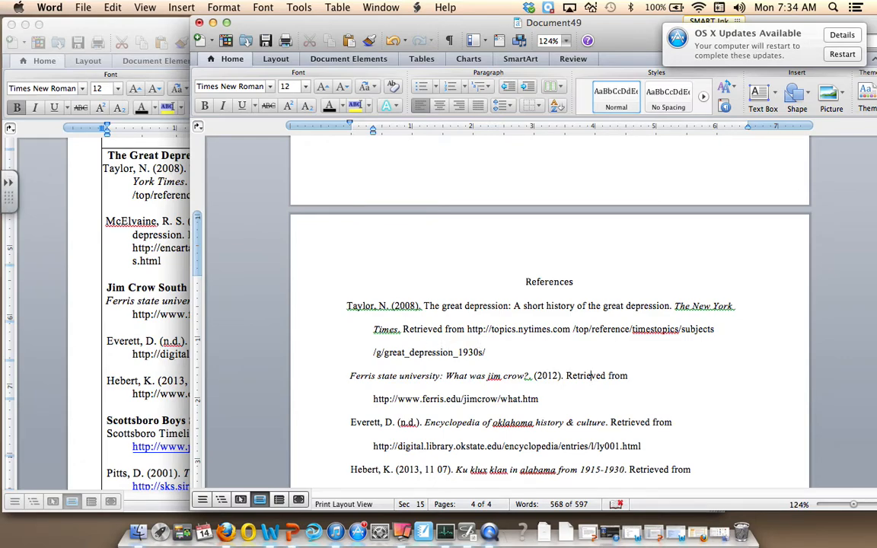
drag(373, 329, 449, 352)
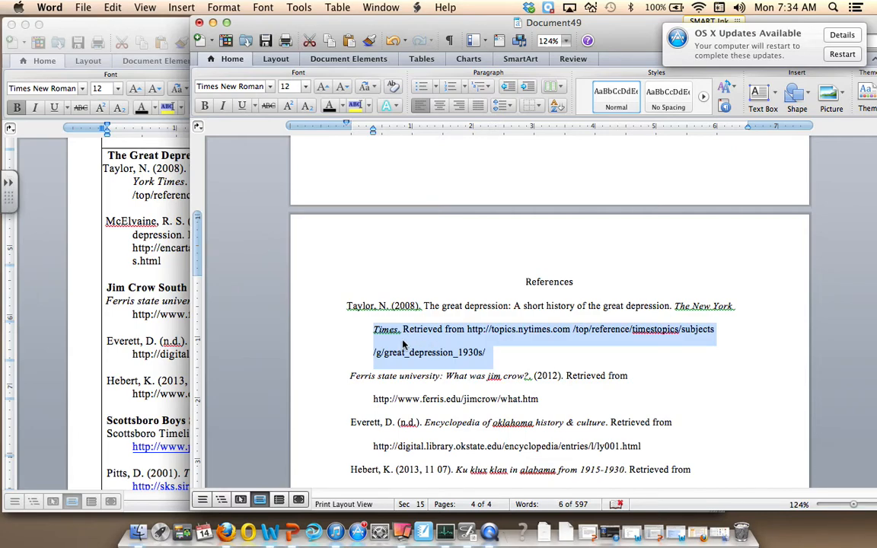
- Highlight the first reference's opening line and the indented lines below it on the References page
click(320, 317)
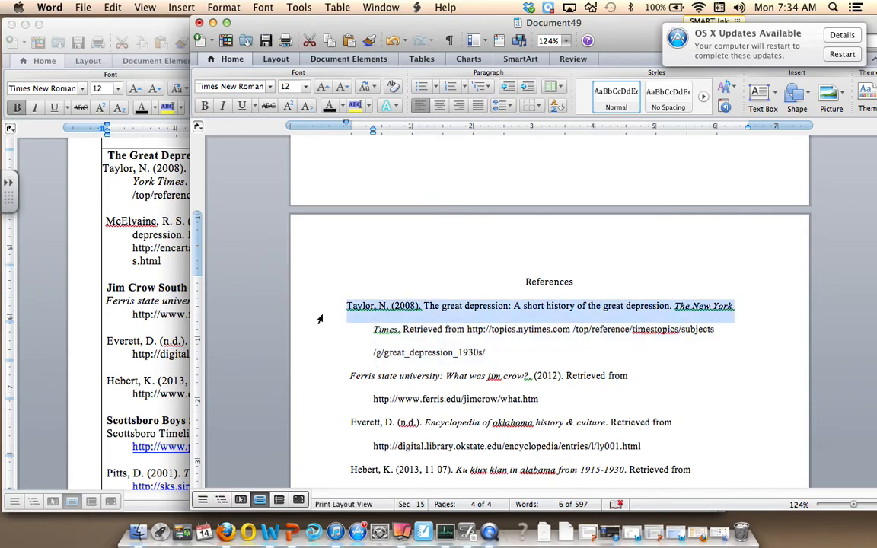
click(342, 295)
drag(347, 304, 524, 305)
click(495, 357)
drag(479, 354, 371, 328)
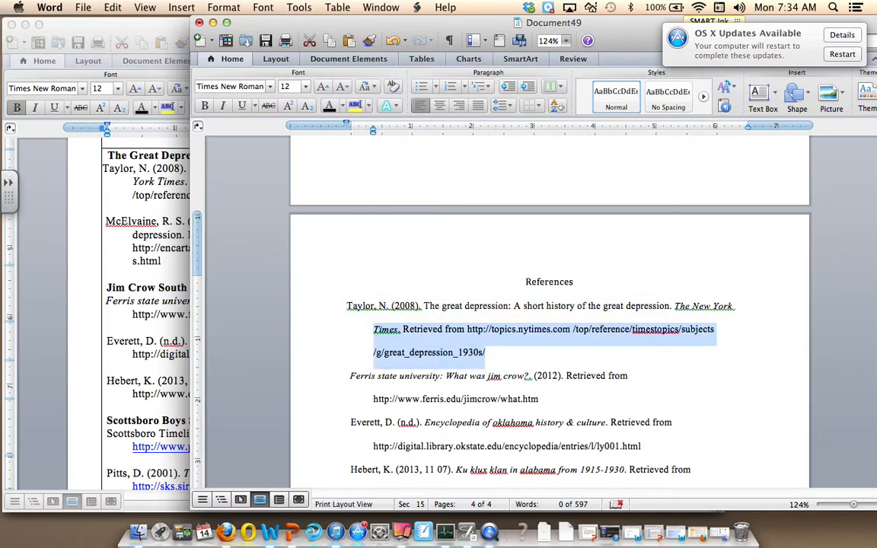
click(490, 363)
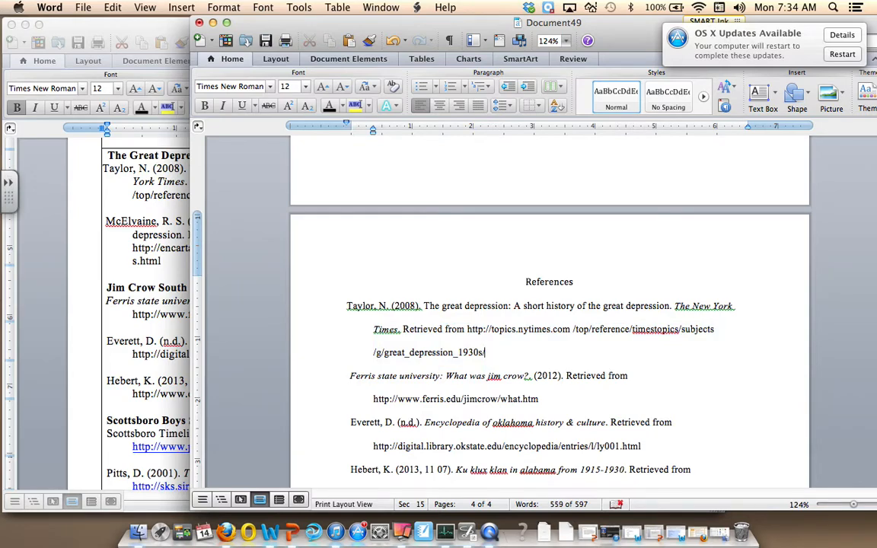
- Increase the hanging indent slightly on the second and third lines of the first reference
drag(374, 329, 499, 351)
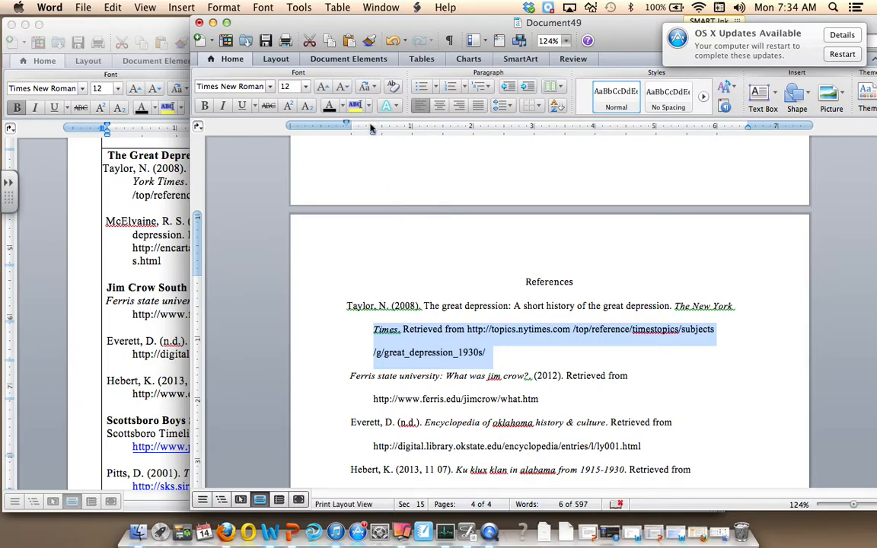
mouse_move(373, 131)
mouse_down()
mouse_move(411, 132)
mouse_move(367, 132)
mouse_move(378, 131)
mouse_up()
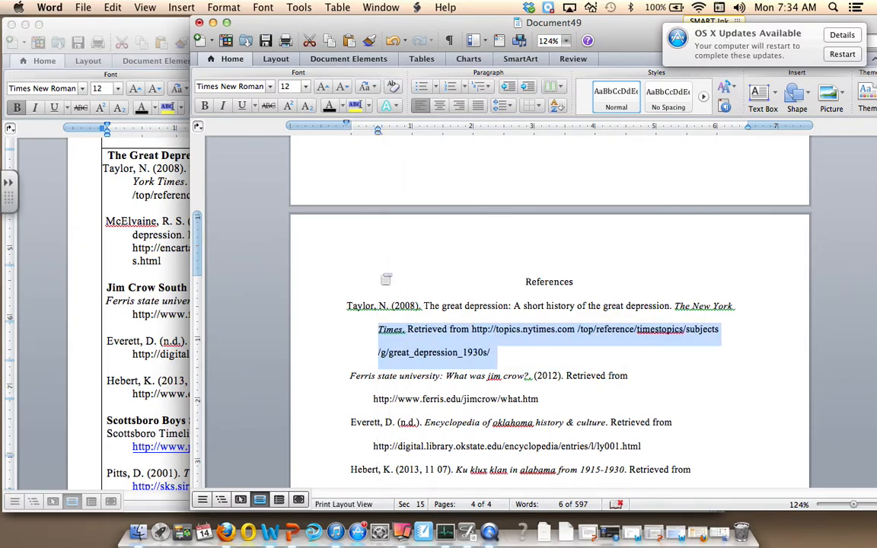
click(356, 344)
scroll(357, 344, down, 2)
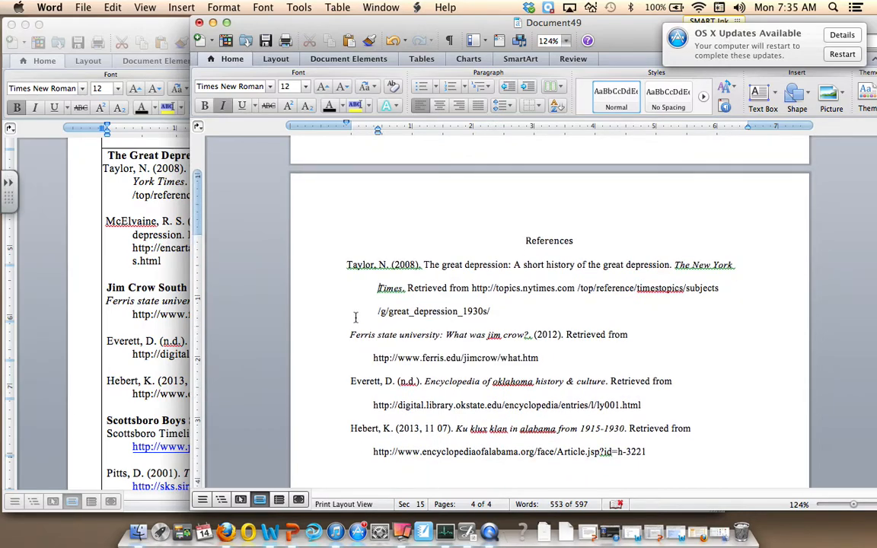
- Move the Encyclopedia of Oklahoma History & Culture reference to the start of the list, directly below the References heading
click(362, 267)
click(361, 324)
drag(425, 380, 643, 406)
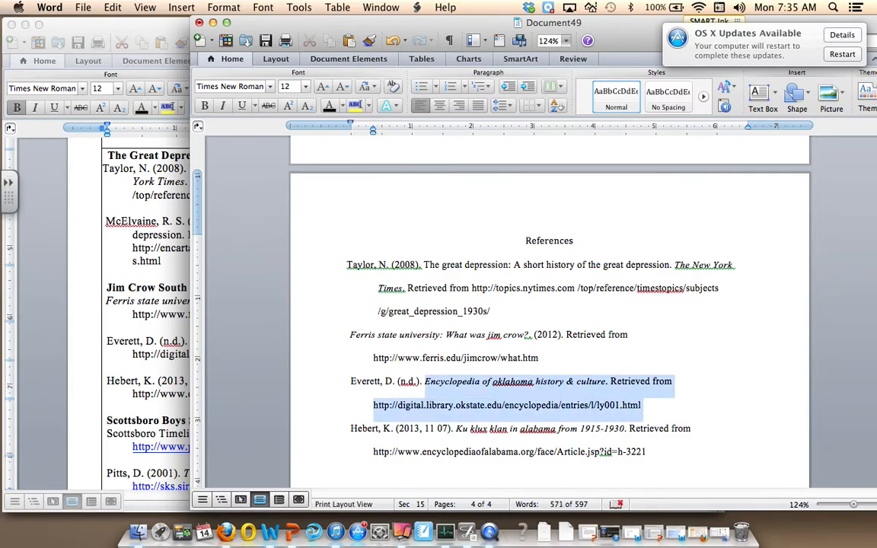
shift+click(348, 381)
key(super+c)
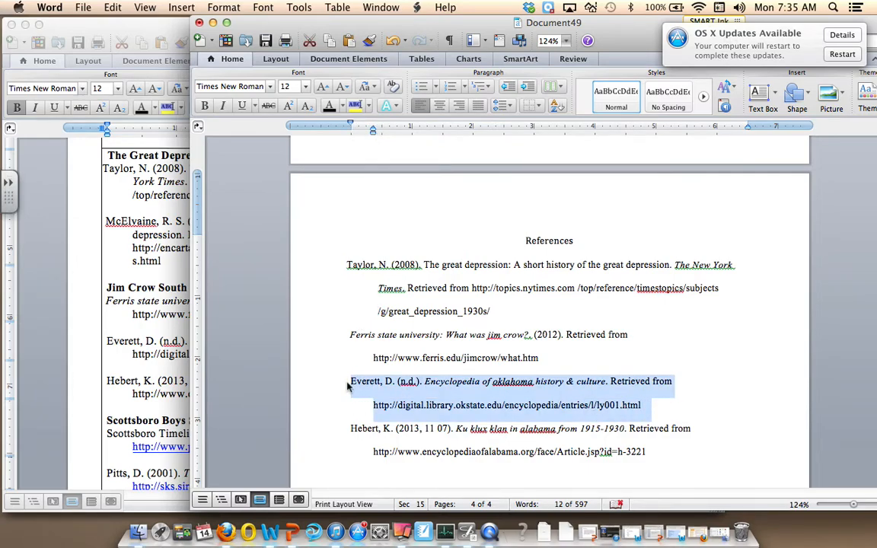
key(BackSpace)
click(366, 248)
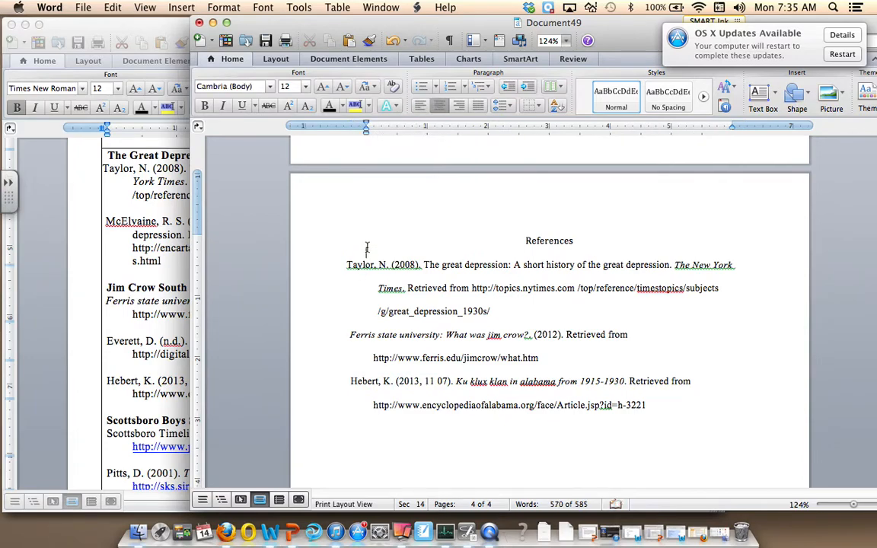
key(super+v)
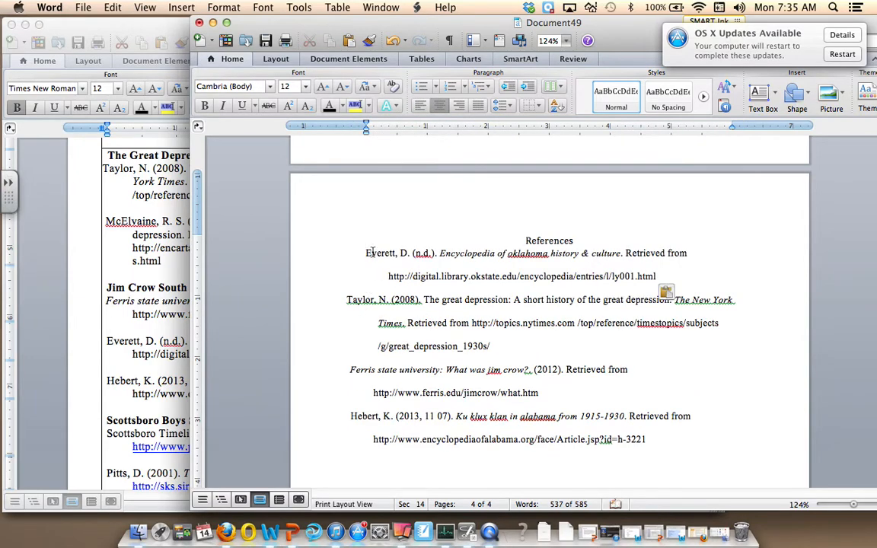
- Give the URL line of the Encyclopedia of Oklahoma History & Culture reference a hanging indent of about 0.5 inch
click(364, 254)
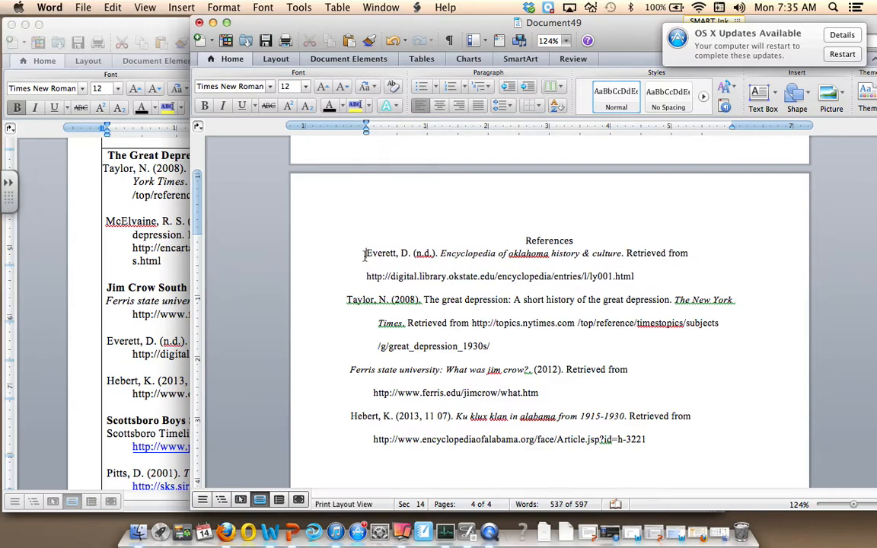
key(BackSpace)
text(s)
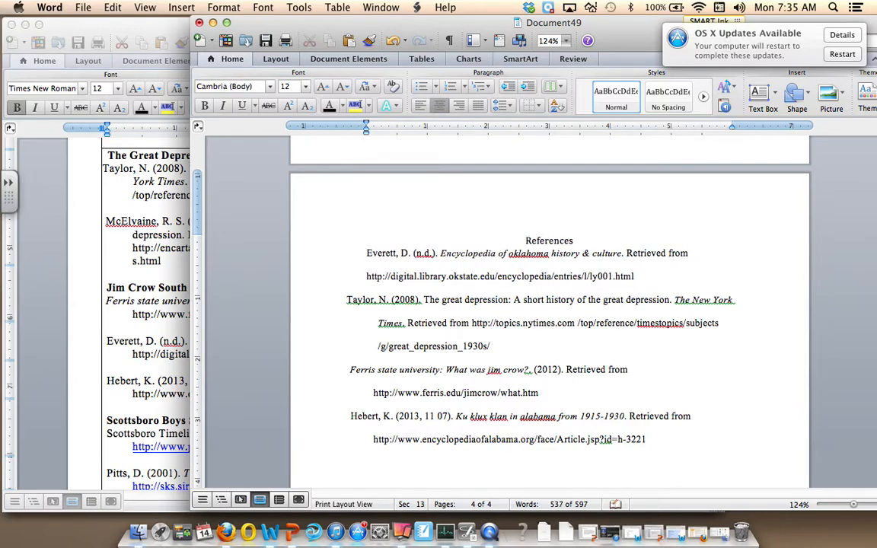
drag(646, 276, 366, 276)
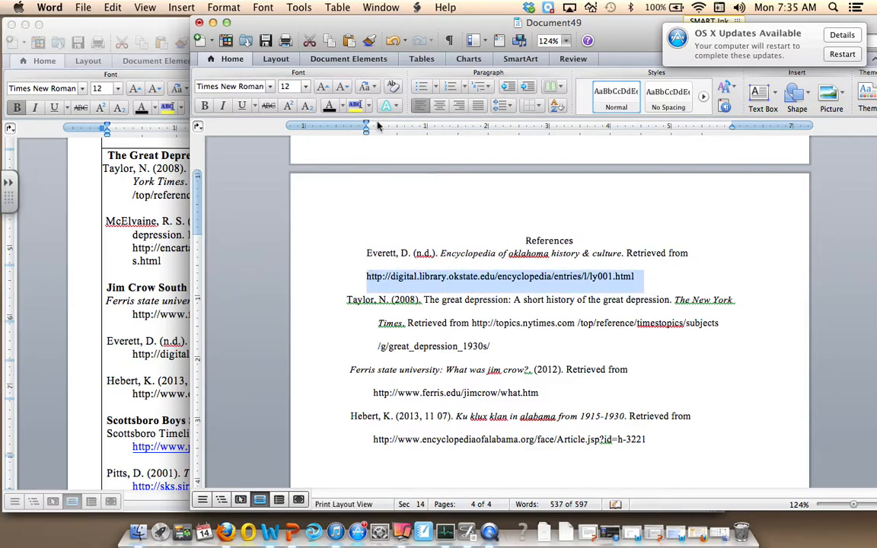
drag(366, 128, 396, 132)
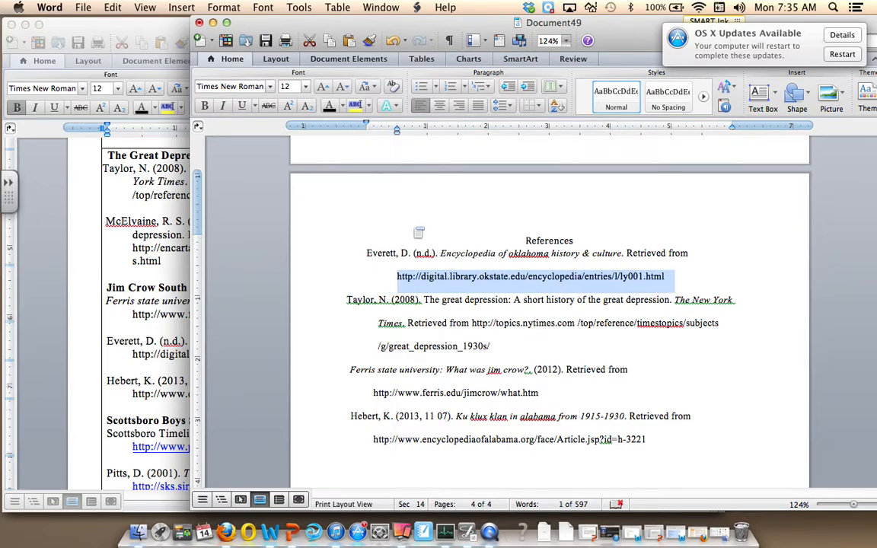
- Move the Ferris State University reference above the Great Depression reference, inserting a Continuous section break to make room for it
click(419, 333)
drag(541, 393, 326, 386)
key(super+c)
key(BackSpace)
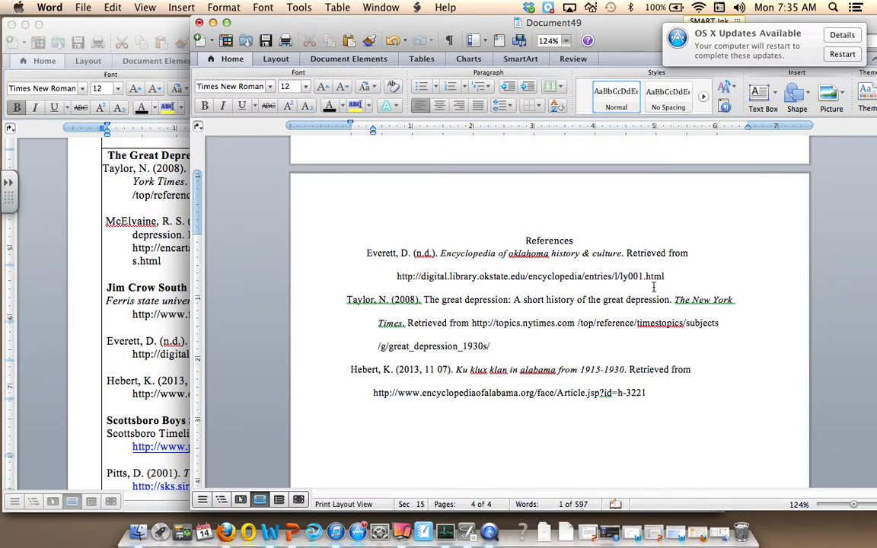
click(340, 303)
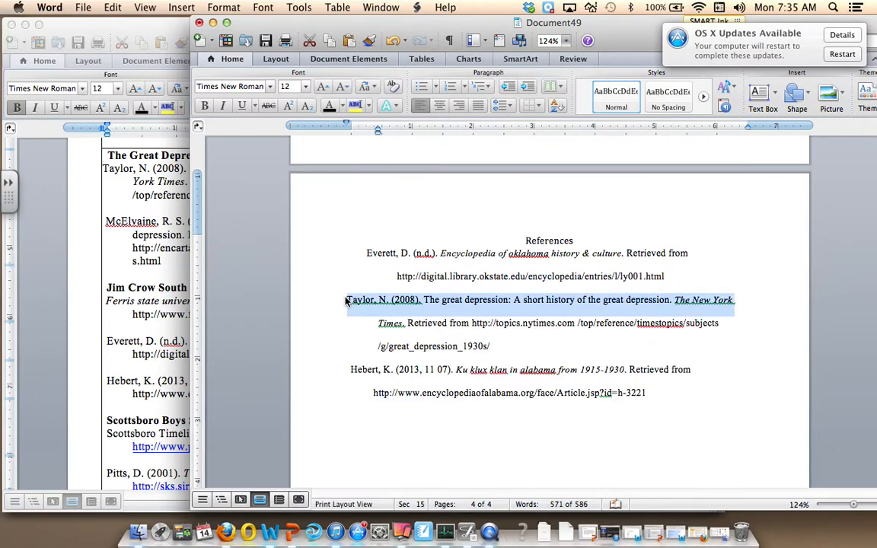
click(349, 303)
click(354, 59)
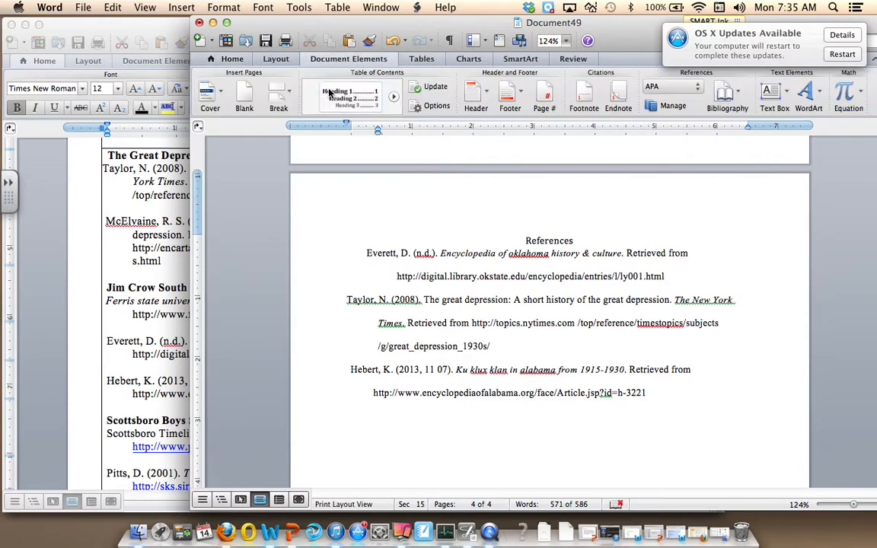
click(278, 93)
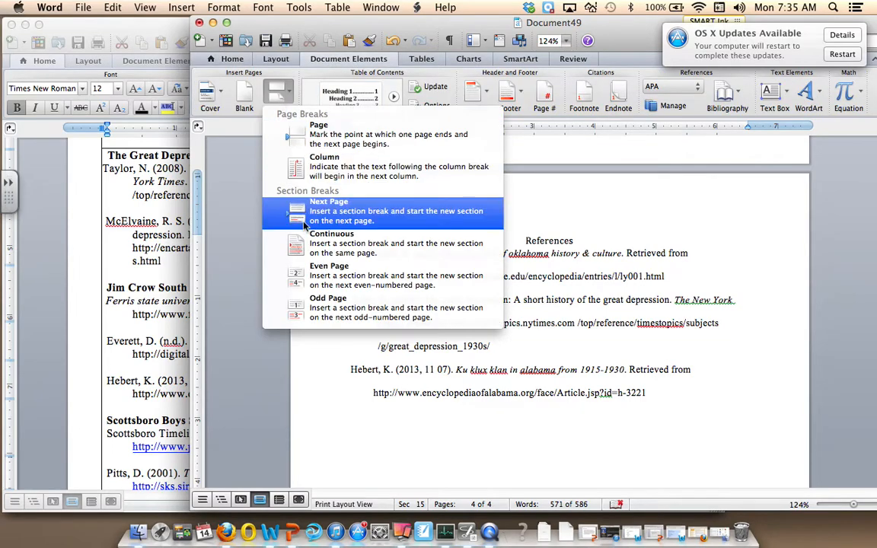
click(316, 245)
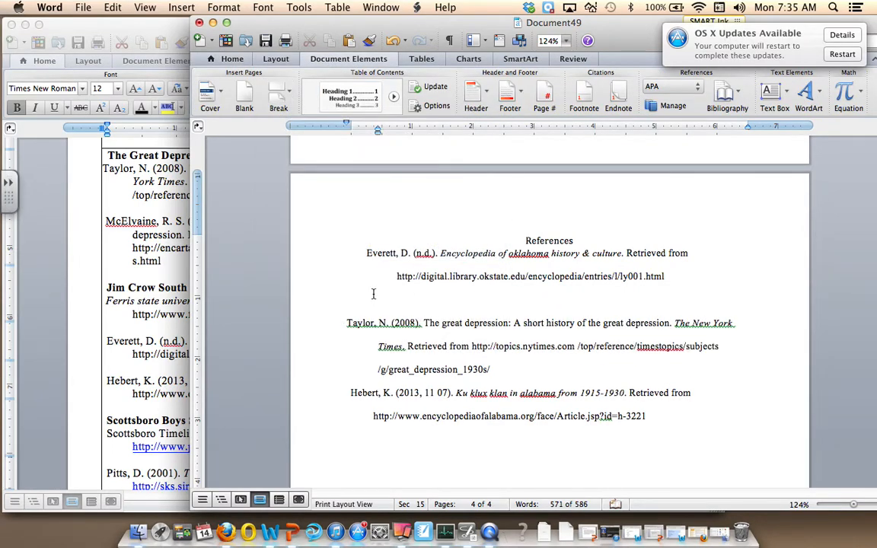
key(super+v)
- Move the Ku Klux Klan in Alabama reference above the Great Depression reference, inserting another Continuous section break for it
drag(659, 440, 338, 416)
key(super+x)
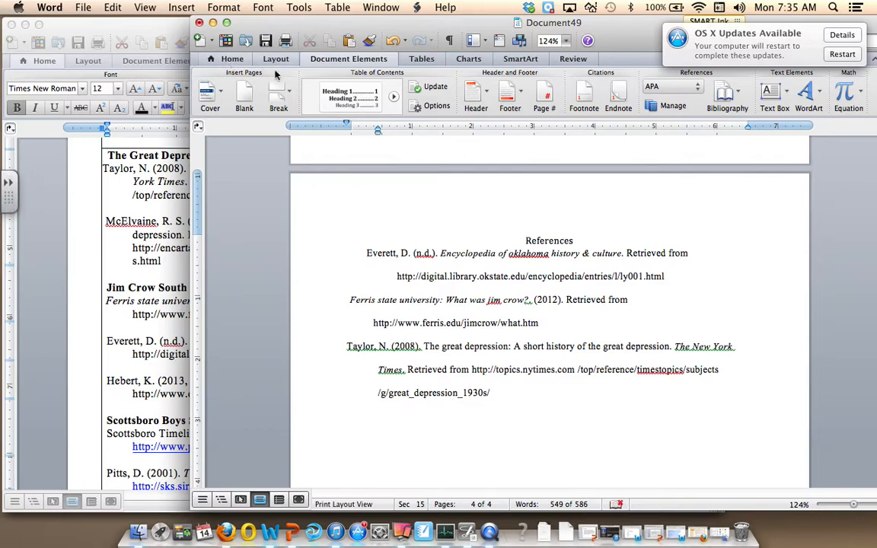
click(282, 99)
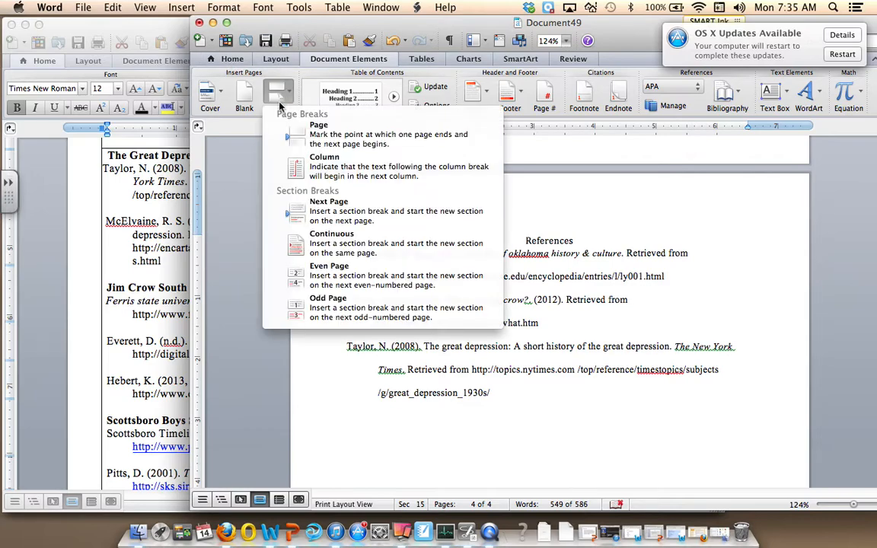
click(307, 240)
key(super+v)
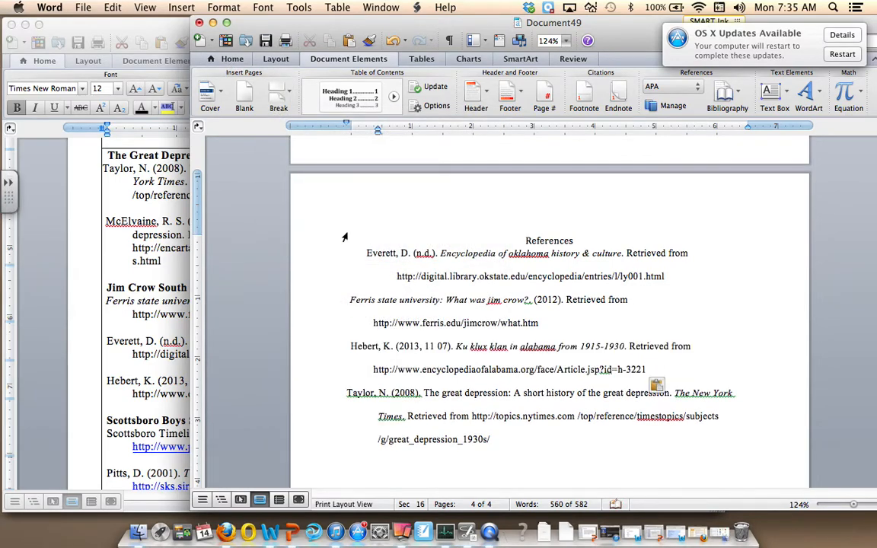
- Place the insertion point at the start of the Encyclopedia of Oklahoma History & Culture reference
triple_click(362, 249)
click(364, 254)
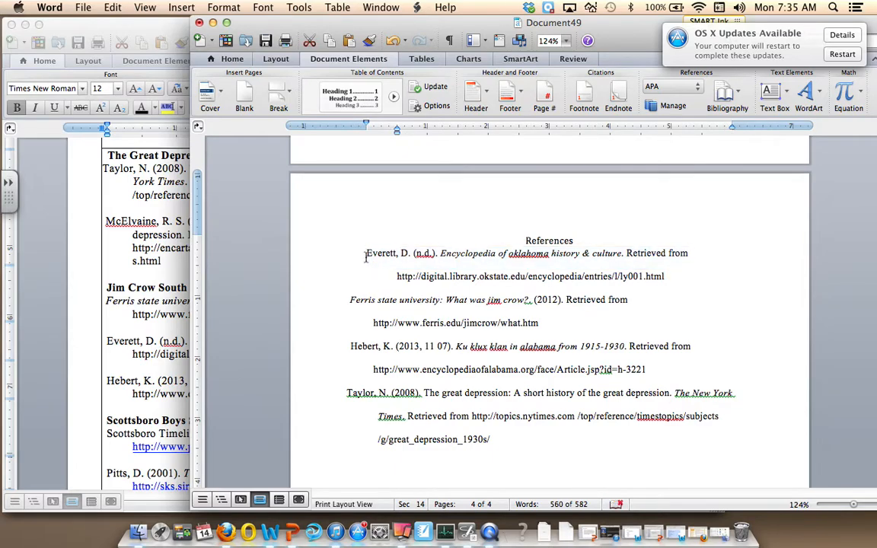